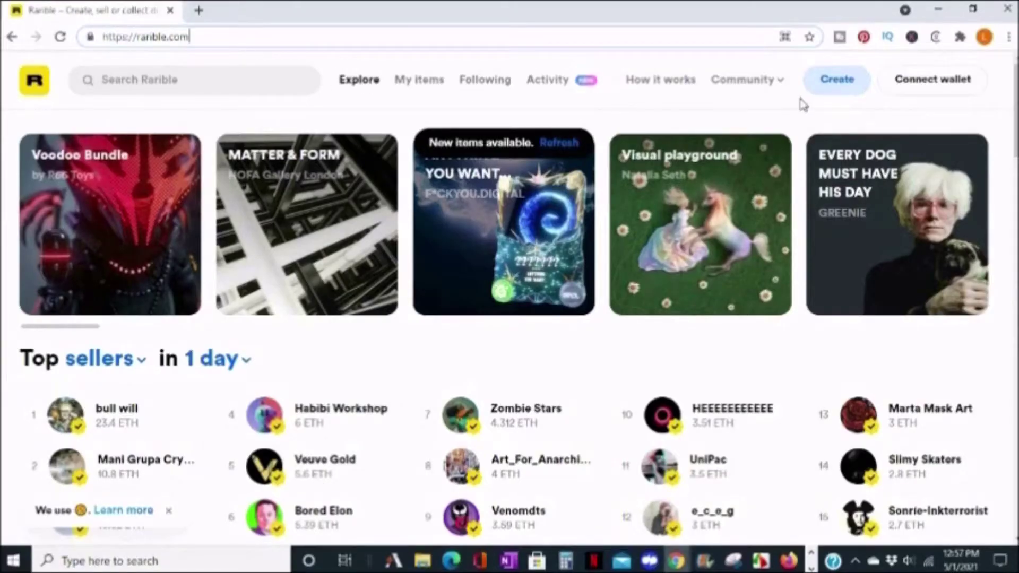
Connect the MetaMask wallet to Rarible, confirming age 13+ and accepting the Terms of Service.
left_click(923, 93)
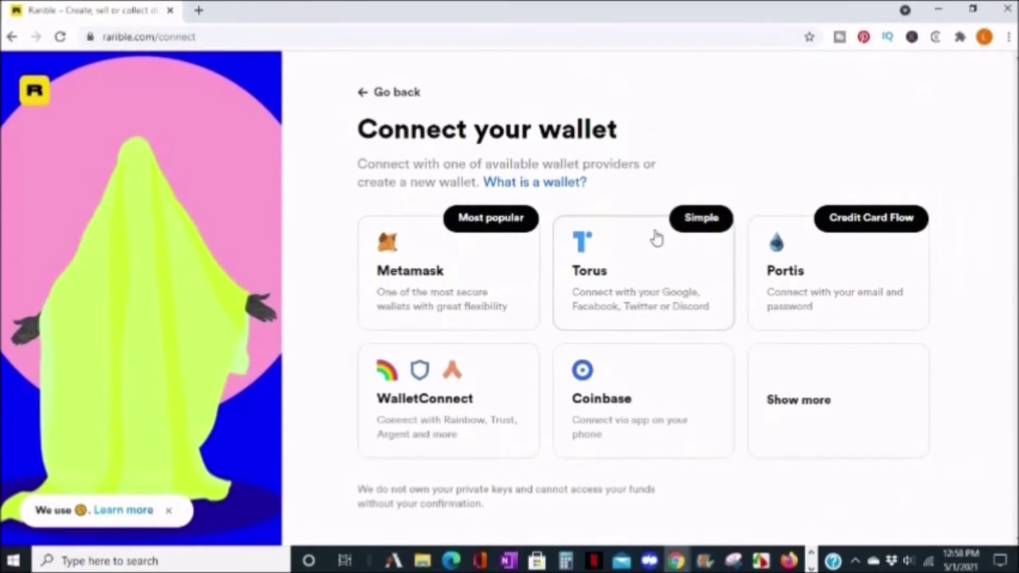
left_click(443, 268)
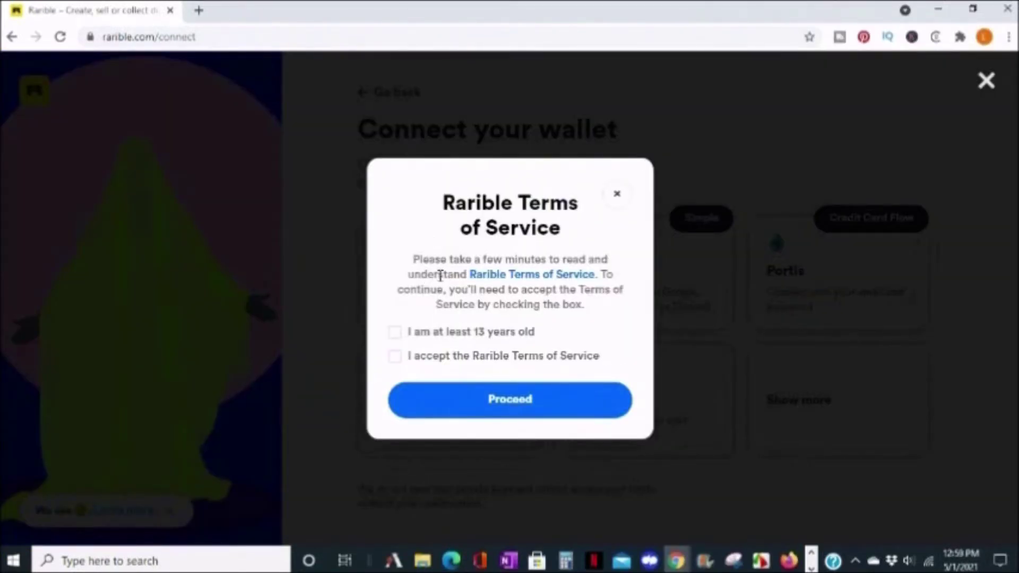
left_click(395, 337)
left_click(395, 358)
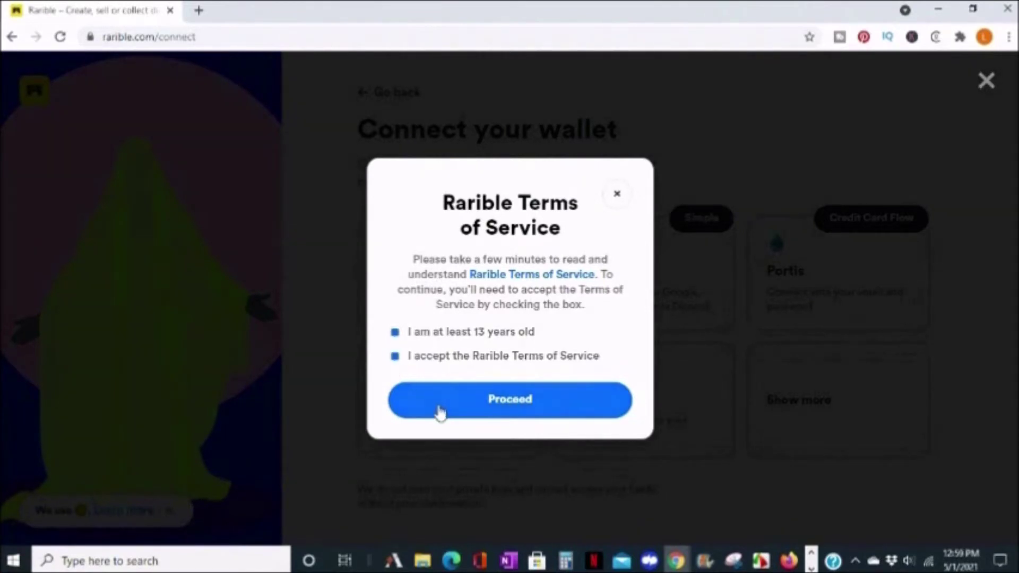
left_click(450, 411)
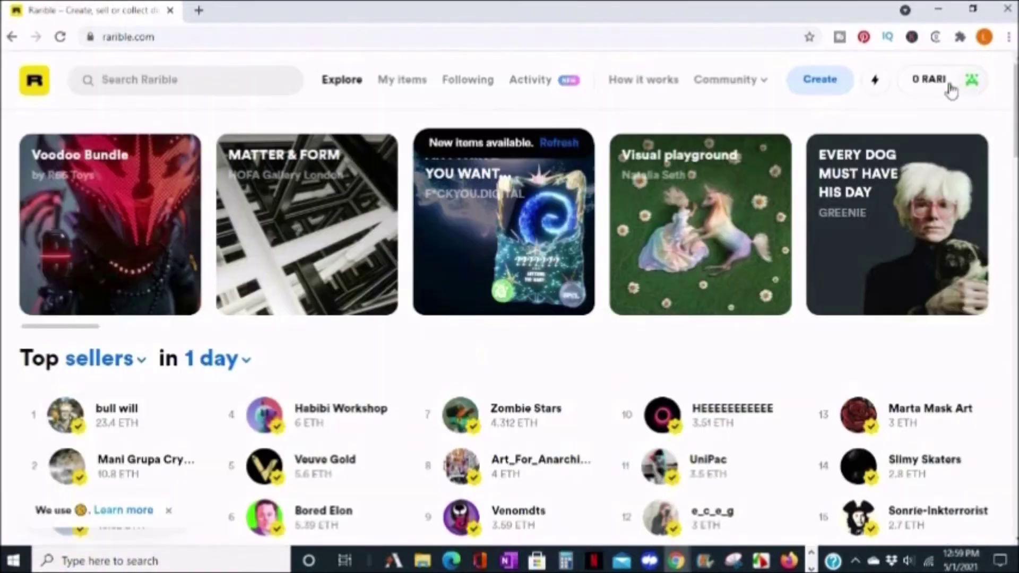
Choose the Single collectible type on Rarible's Create collectible page and begin adding artwork.
left_click(815, 85)
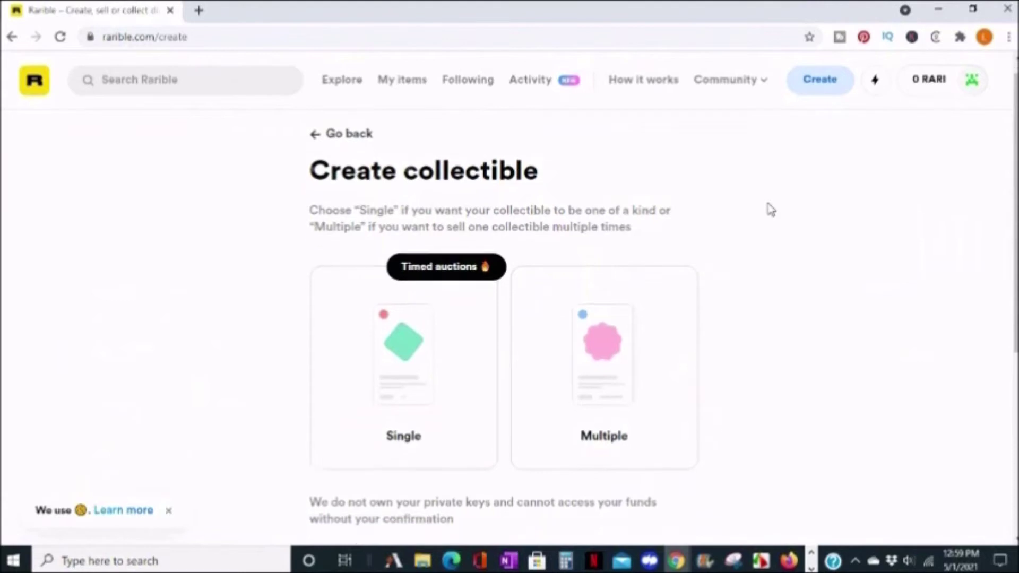
scroll(770, 209, "down", 2)
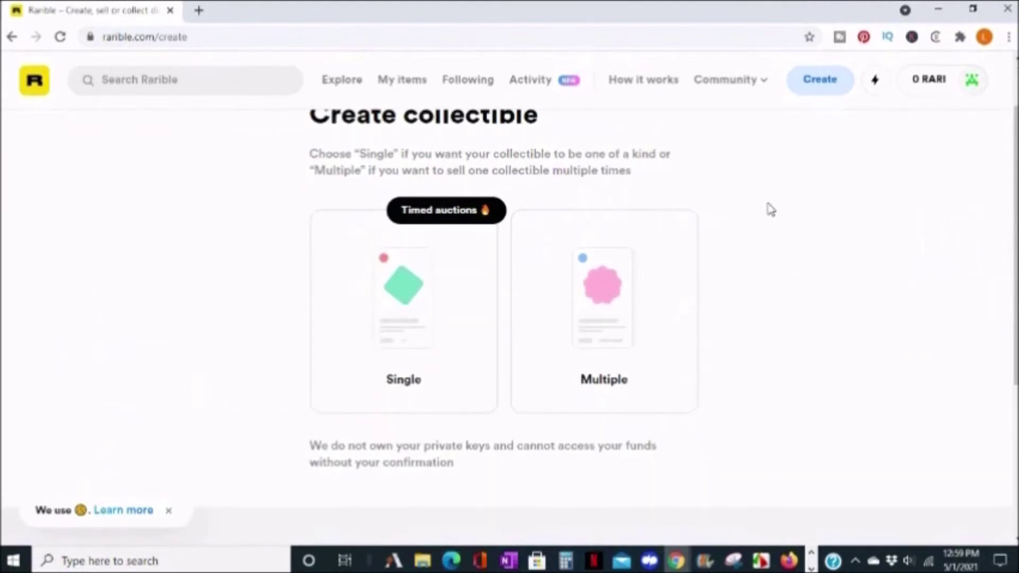
left_click(417, 294)
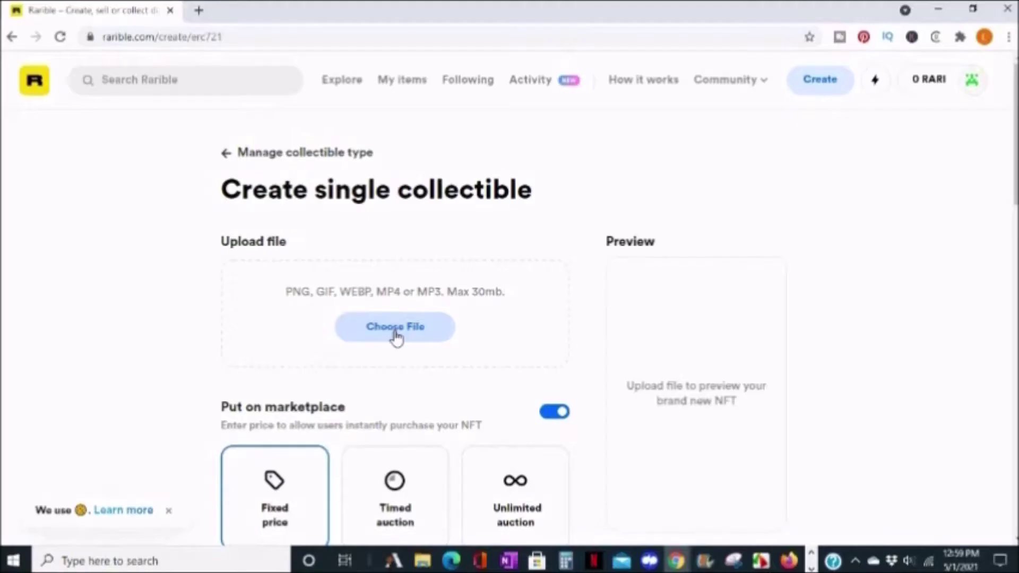
left_click(393, 336)
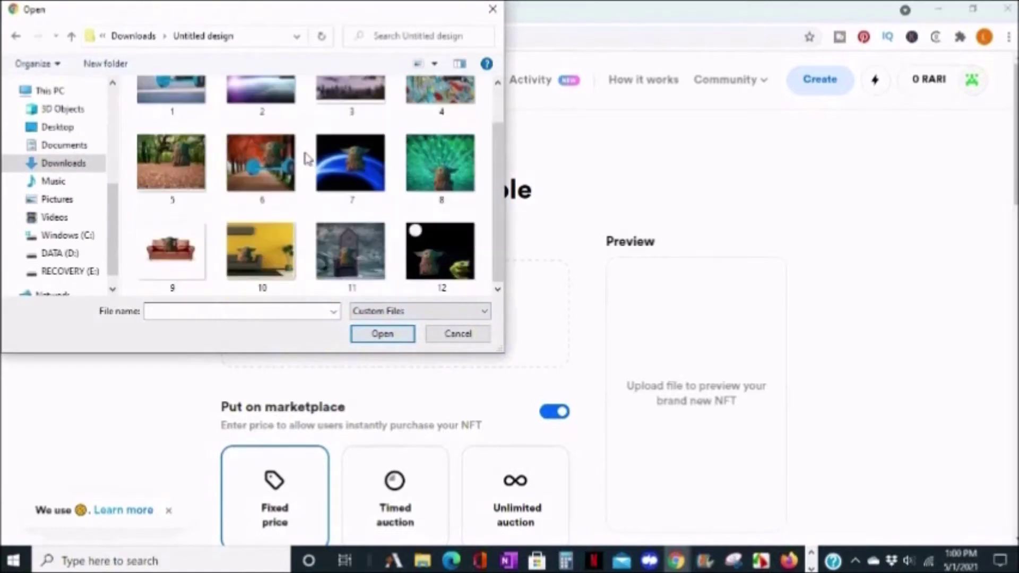
Upload the Baby Yoda lounge image as the collectible's artwork.
left_click(264, 241)
left_click(377, 345)
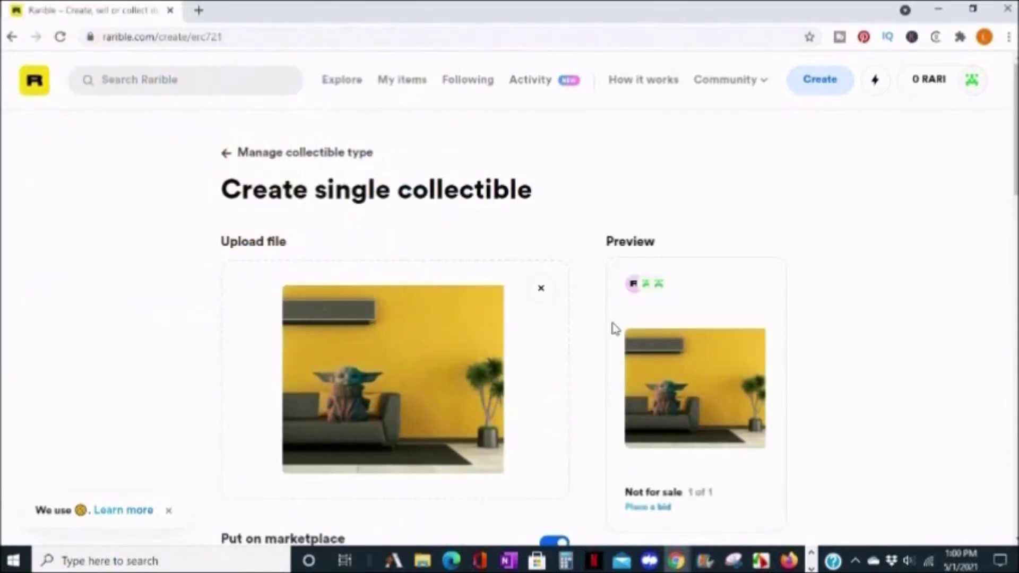
scroll(616, 331, "down", 3)
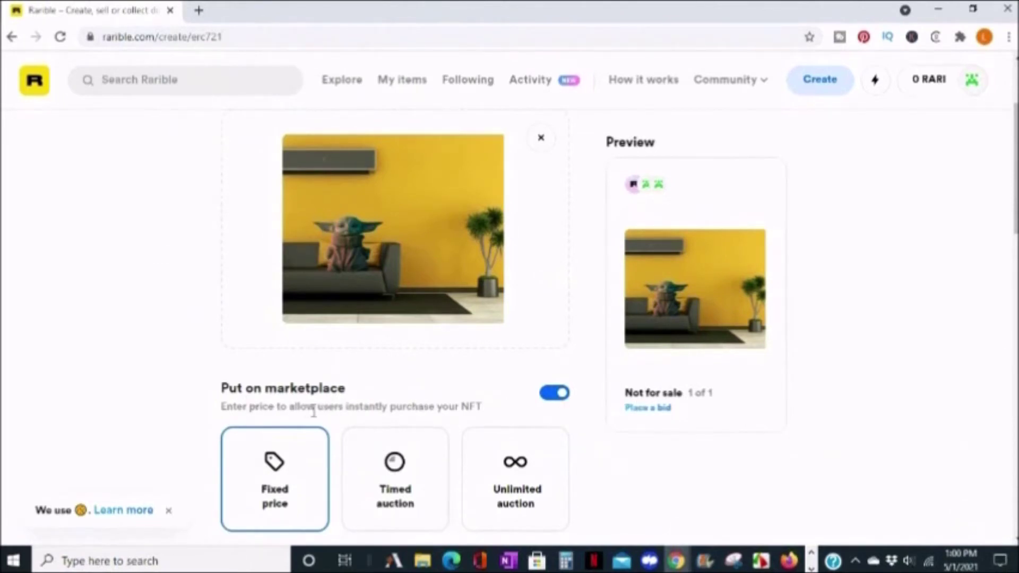
Try the Timed and Unlimited auction sale types, settling on Timed auction.
scroll(379, 413, "down", 1)
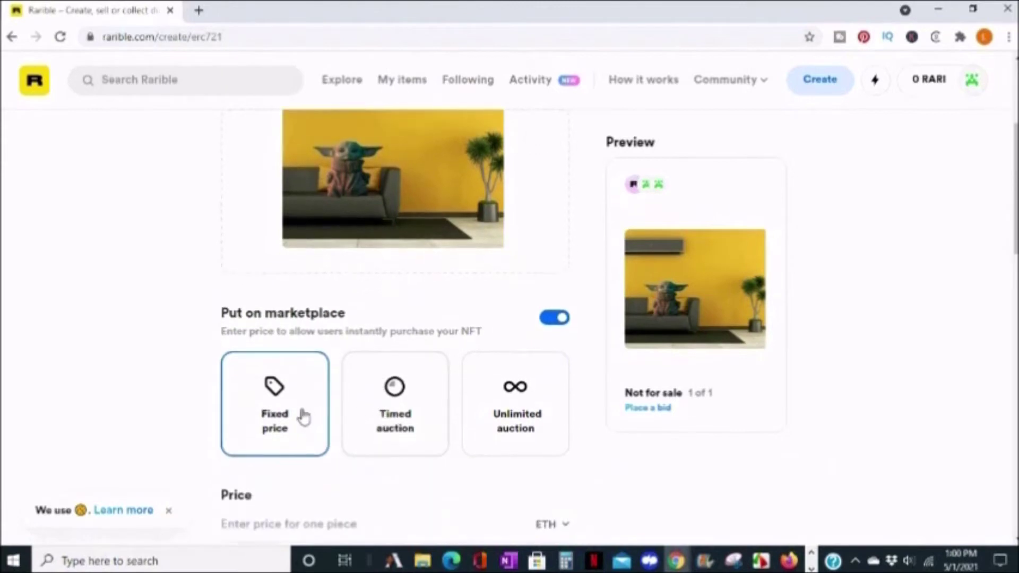
left_click(393, 419)
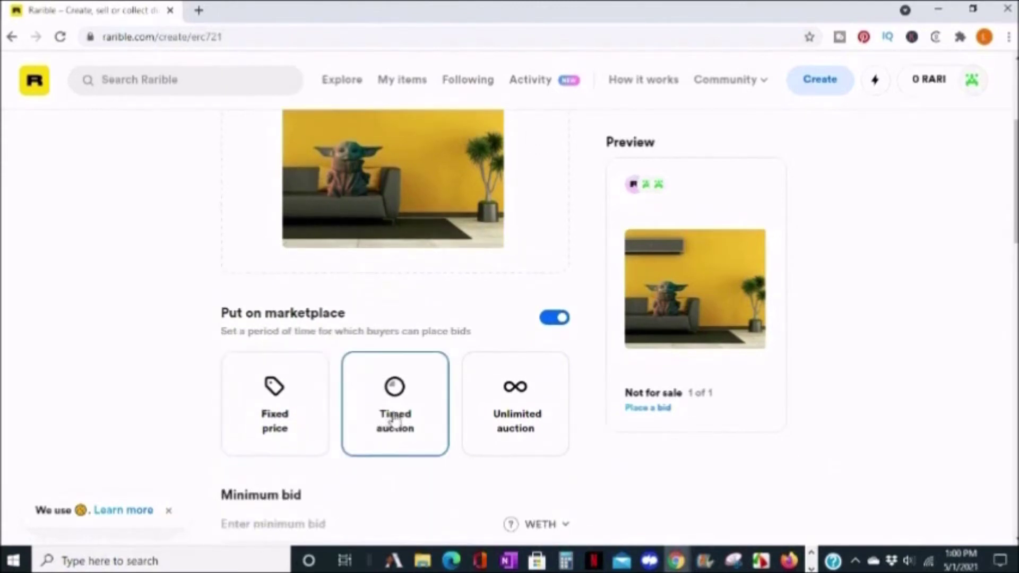
left_click(504, 427)
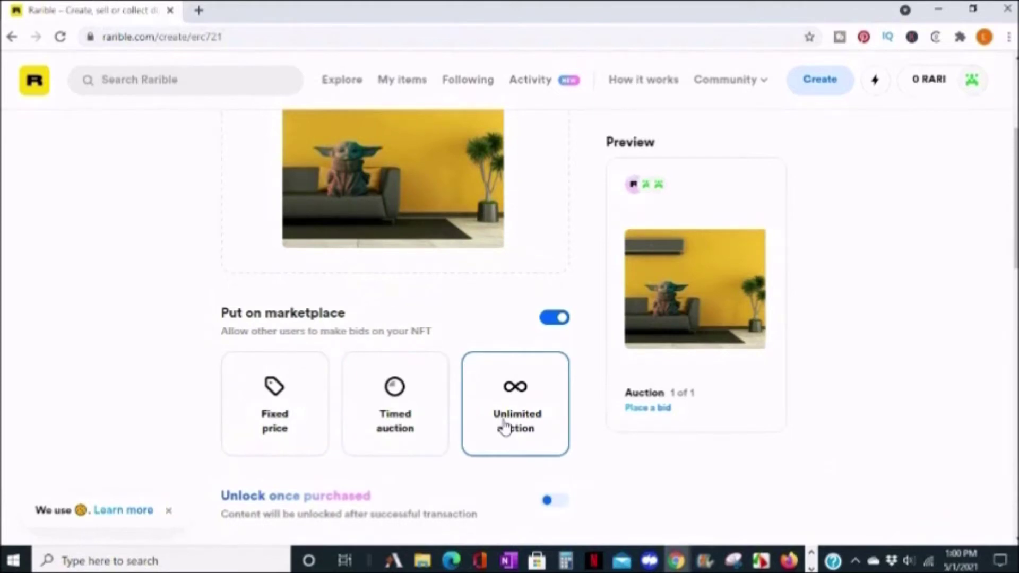
scroll(504, 427, "down", 2)
left_click(375, 342)
Set the auction's minimum bid to 1 WETH.
scroll(377, 371, "down", 1)
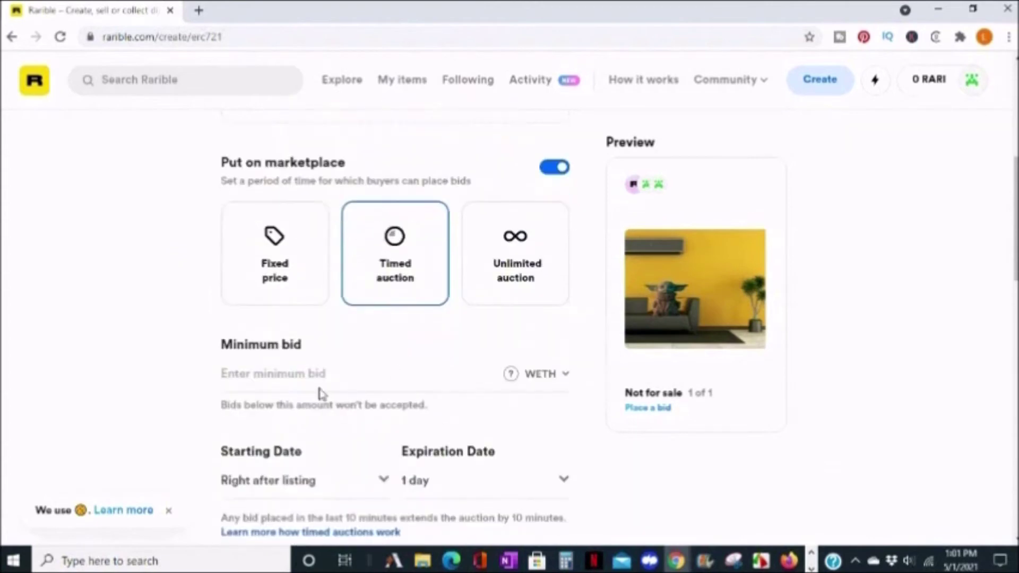
left_click(301, 379)
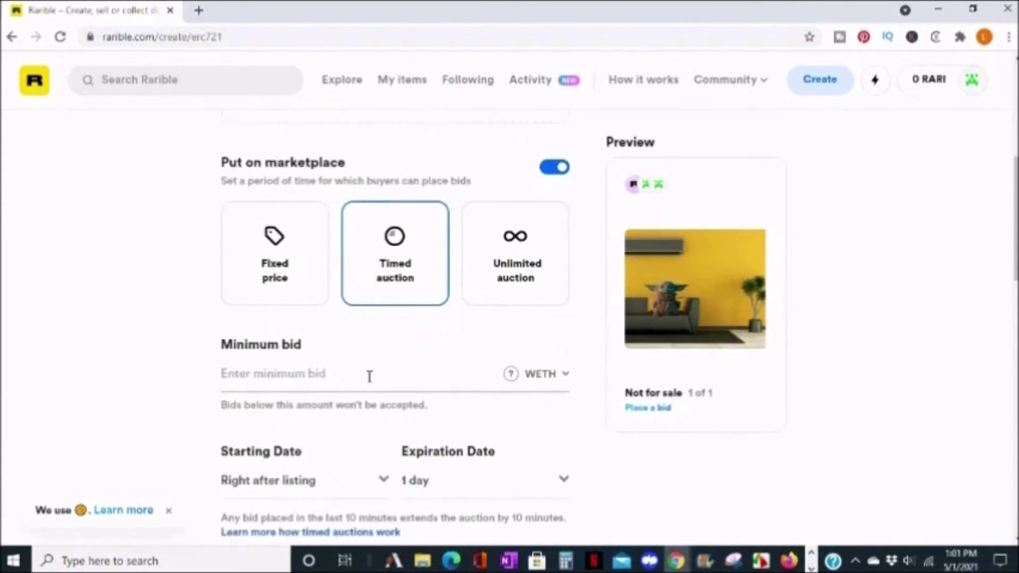
left_click(559, 378)
left_click(376, 379)
type("1")
scroll(375, 380, "down", 3)
Set the auction to start on May 2 and expire after 5 days.
left_click(303, 330)
left_click(276, 405)
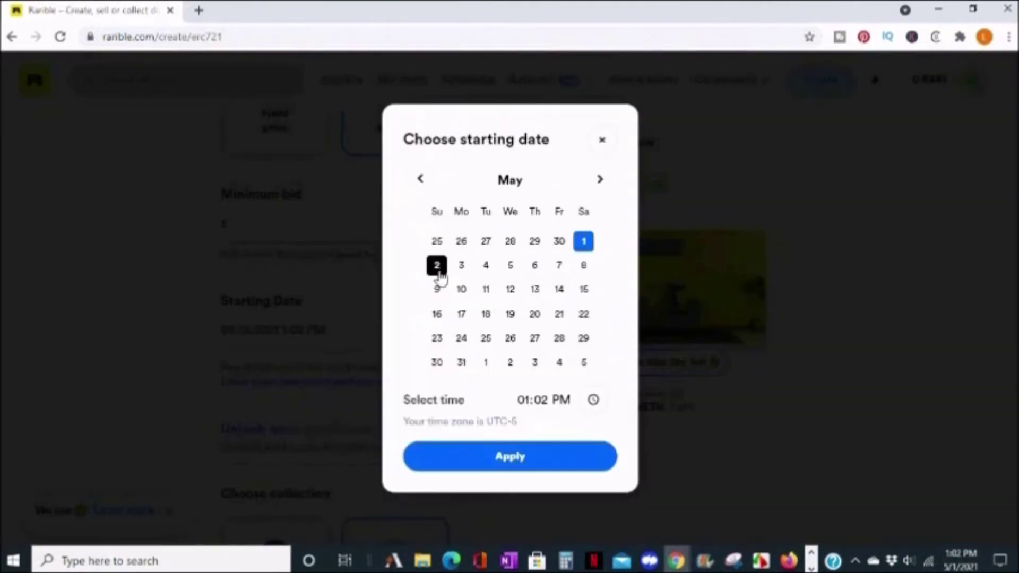
left_click(437, 265)
left_click(509, 455)
left_click(514, 331)
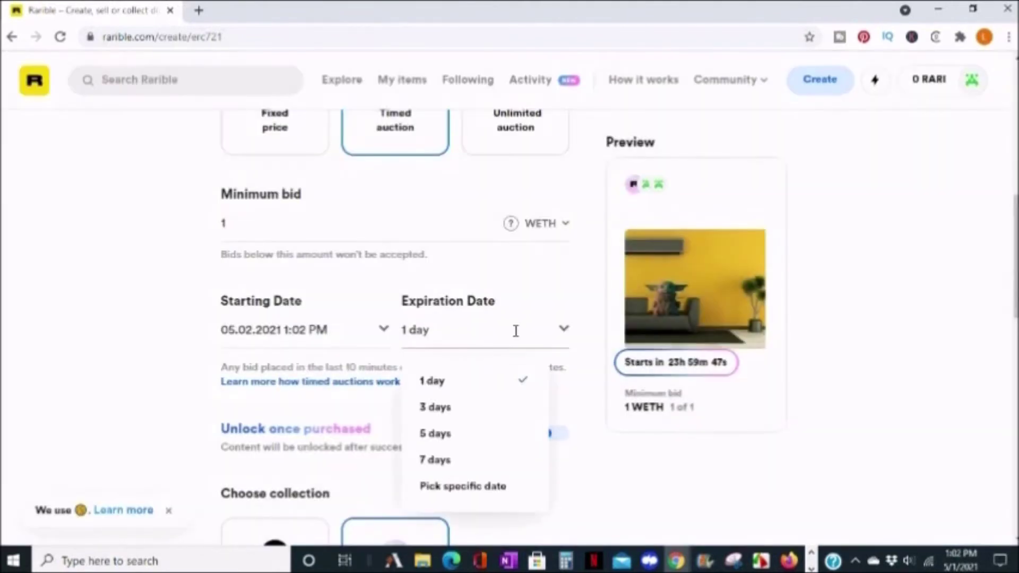
left_click(454, 435)
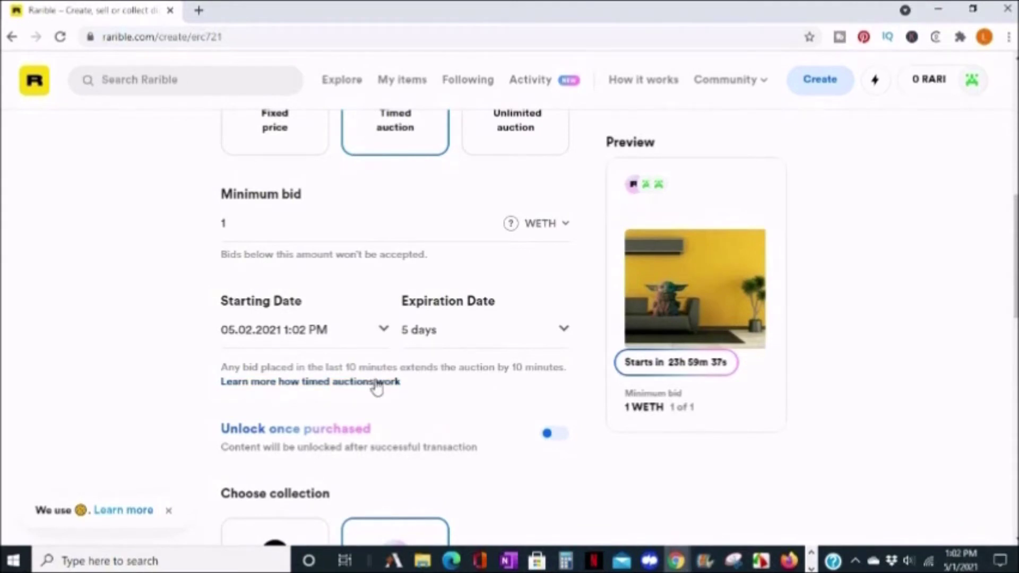
Enter 'Baby Yoda Loungey Lounging' as the collectible's title.
scroll(404, 378, "down", 2)
scroll(404, 378, "down", 1)
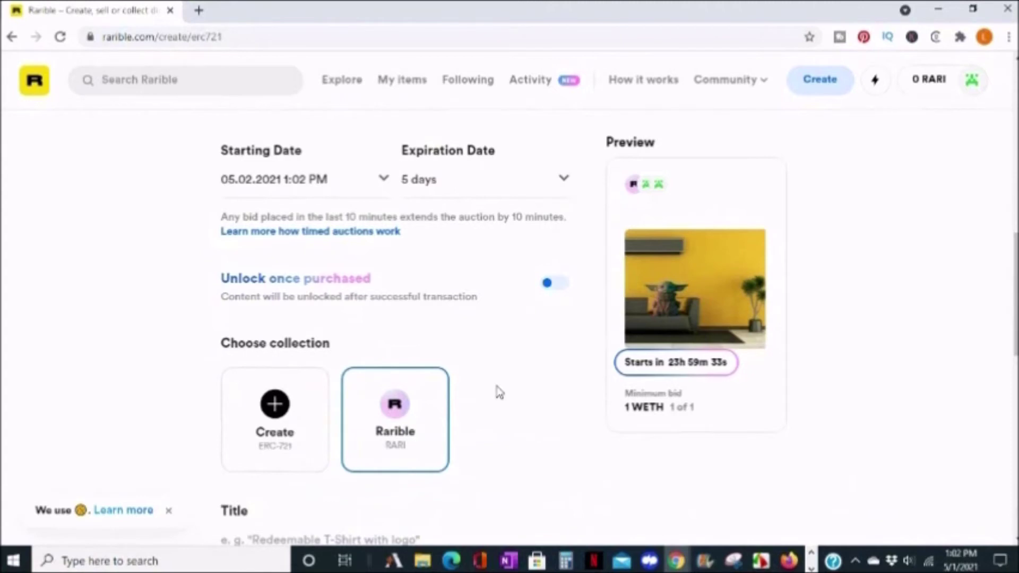
scroll(499, 393, "down", 3)
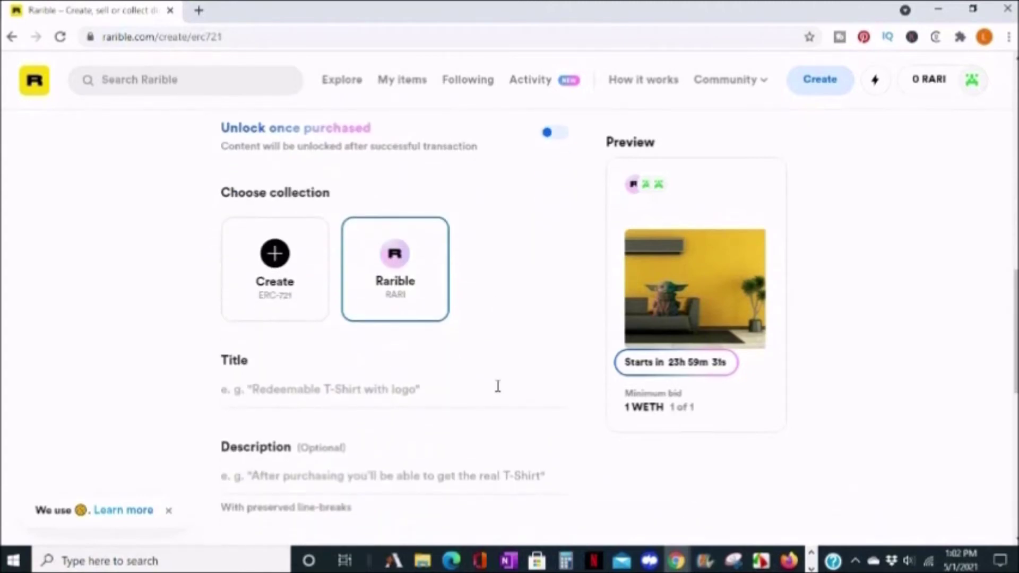
left_click(497, 386)
type("Baby Yoda Loungey Lounging")
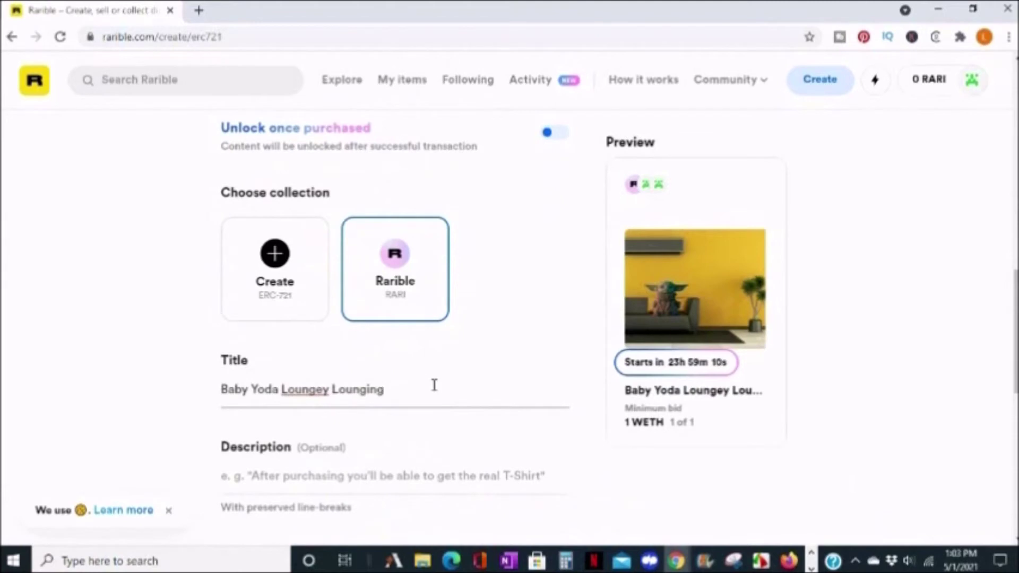
scroll(434, 385, "down", 2)
left_click(429, 404)
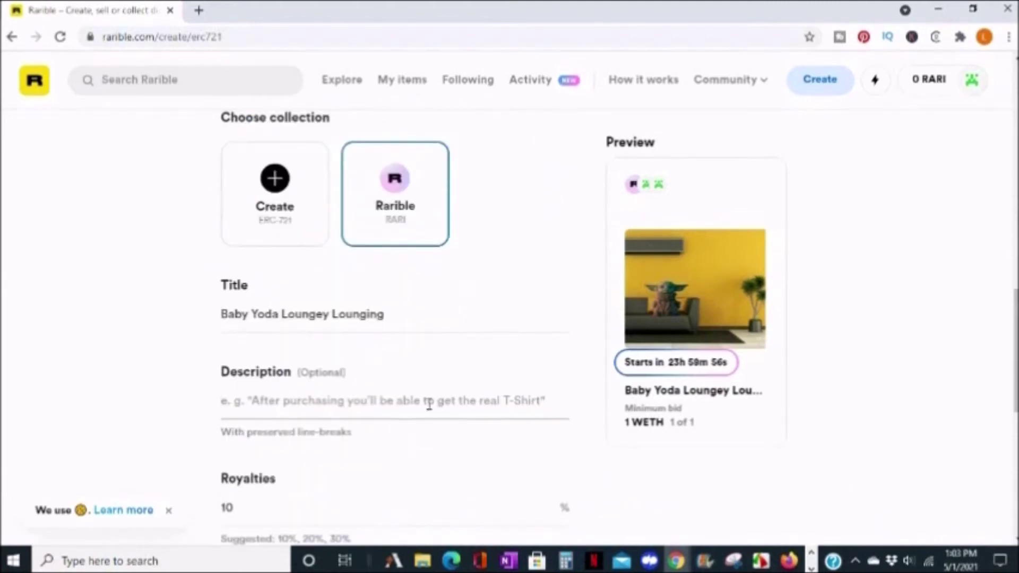
Submit the item with Create item, triggering a MetaMask approval flagged for insufficient funds.
scroll(439, 421, "down", 2)
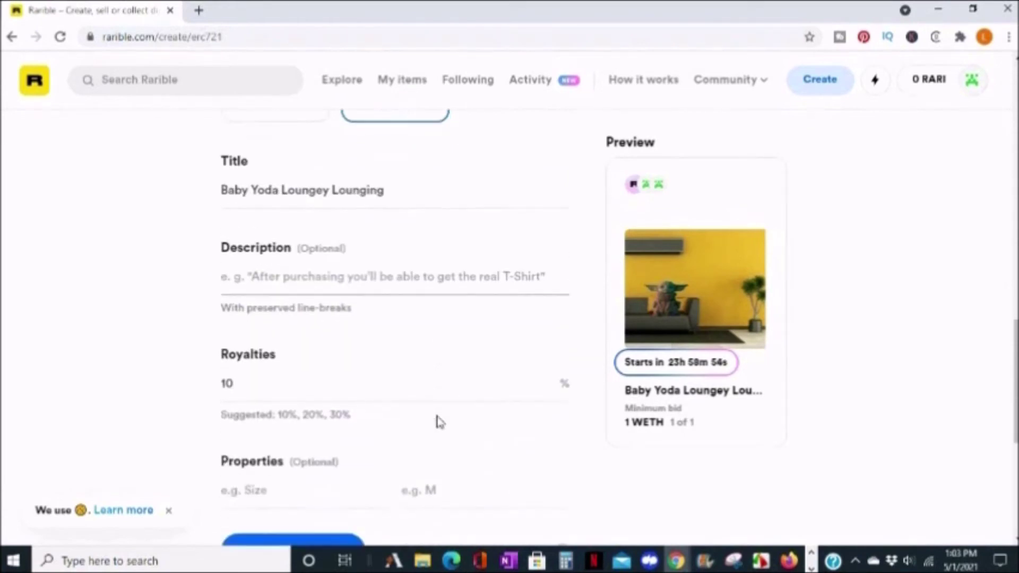
scroll(236, 405, "down", 2)
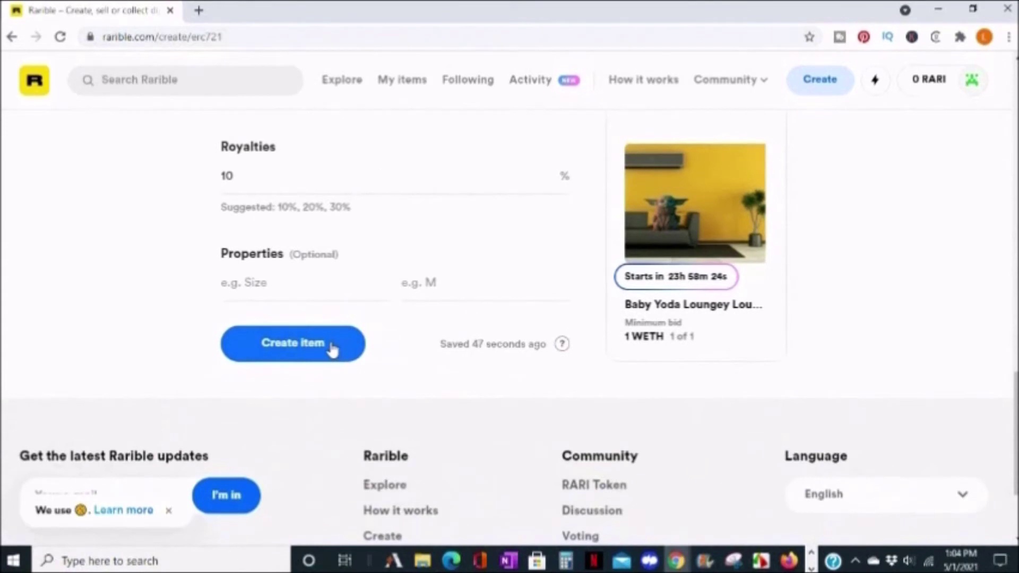
left_click(332, 348)
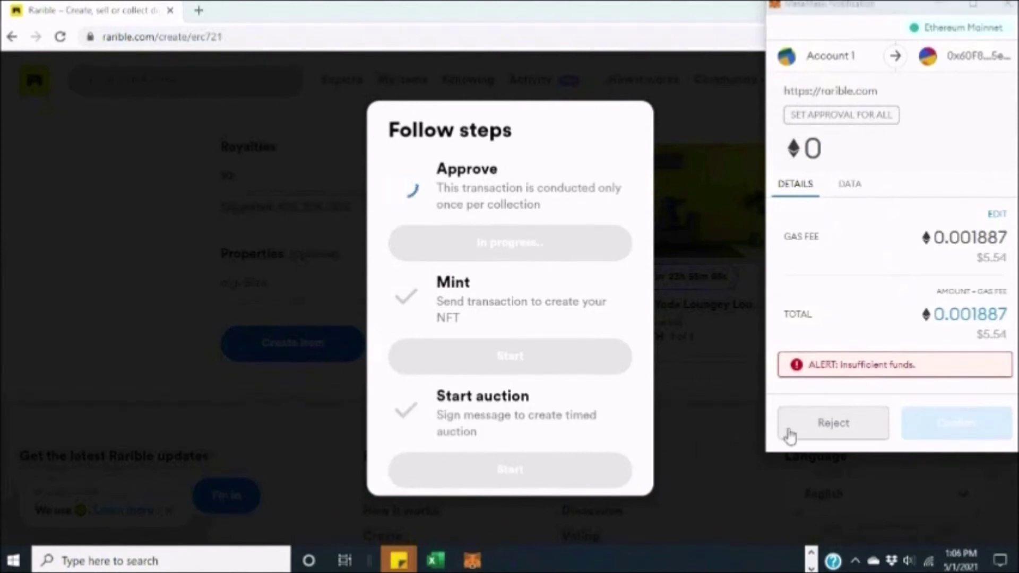
Reject the underfunded MetaMask approval, check the 0 ETH balance, and choose Buy.
left_click(796, 426)
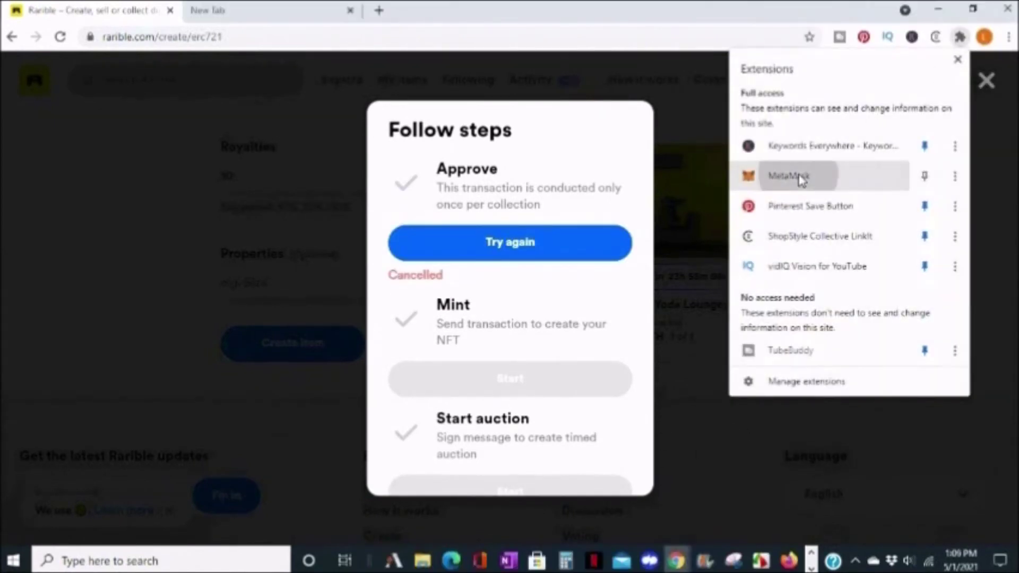
left_click(800, 177)
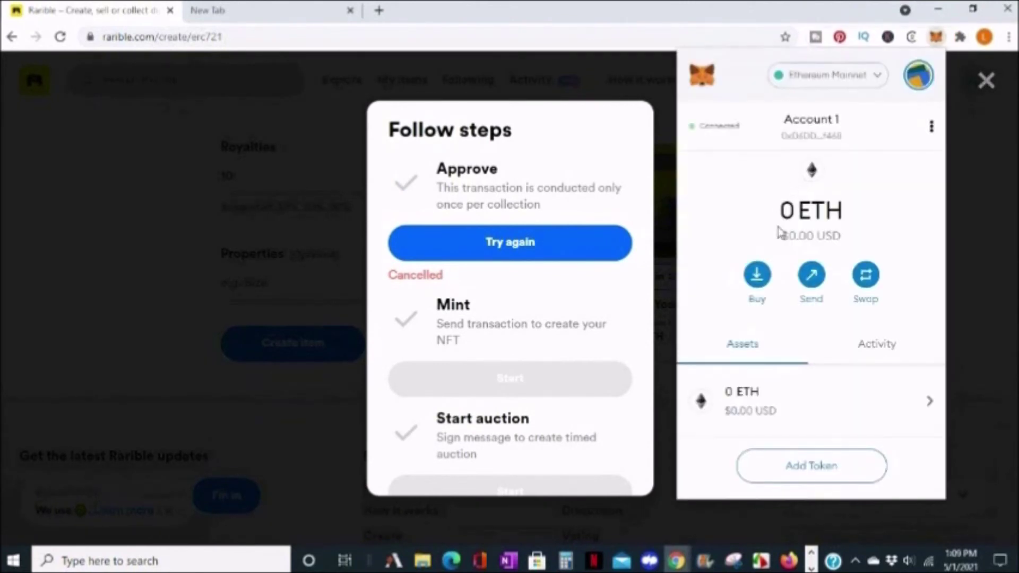
left_click(757, 276)
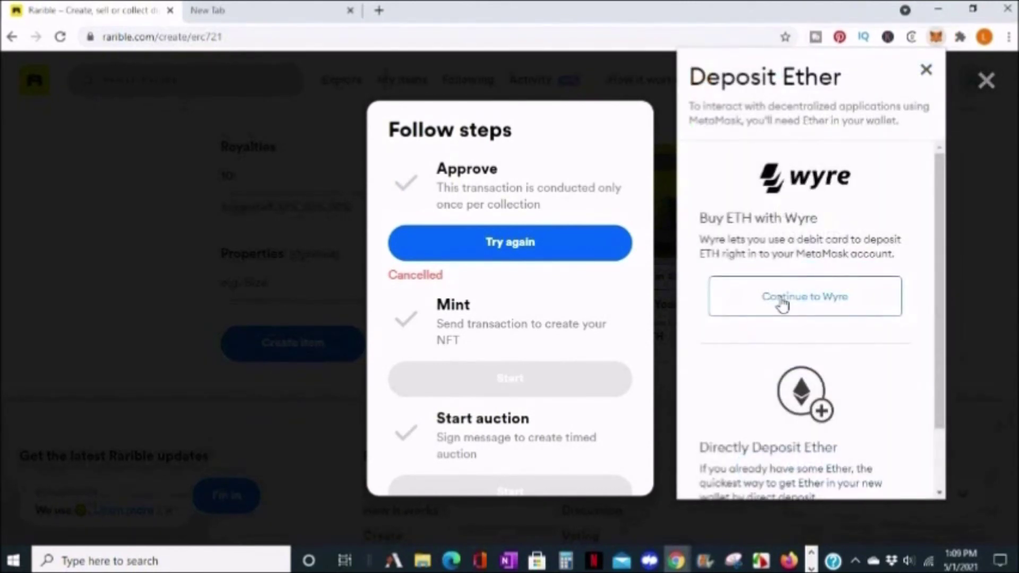
Scroll through MetaMask's Deposit Ether panel to reach the Wyre purchase option.
scroll(782, 305, "down", 2)
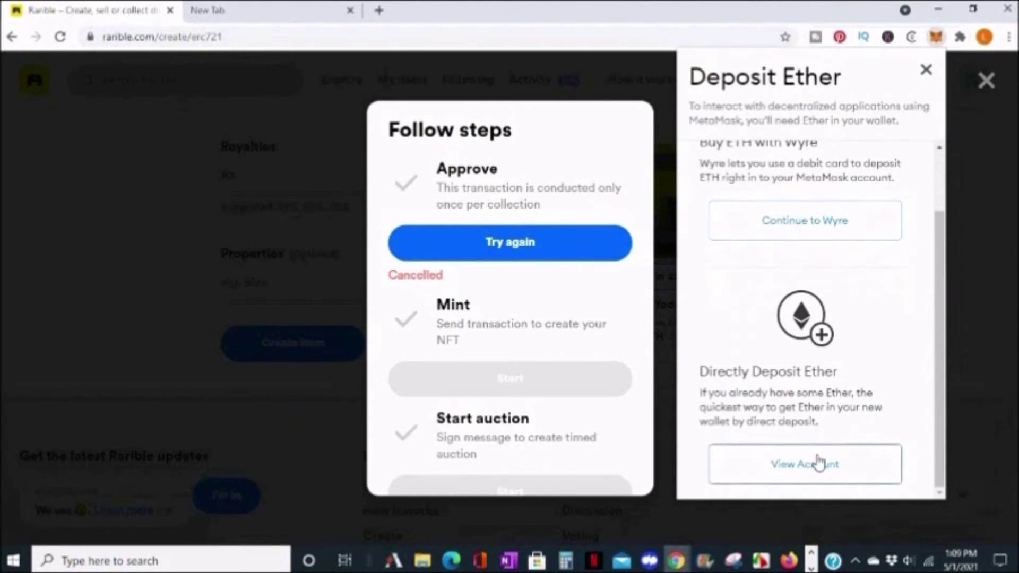
scroll(803, 223, "up", 2)
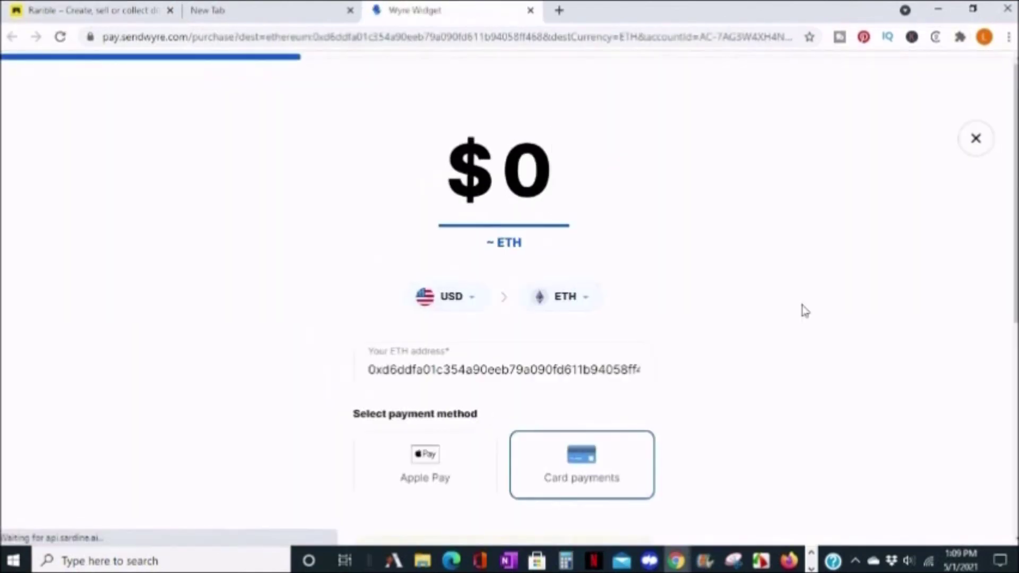
Enter 20 USD, pay by card, and authorize Wyre's debit before continuing to card details.
type("20")
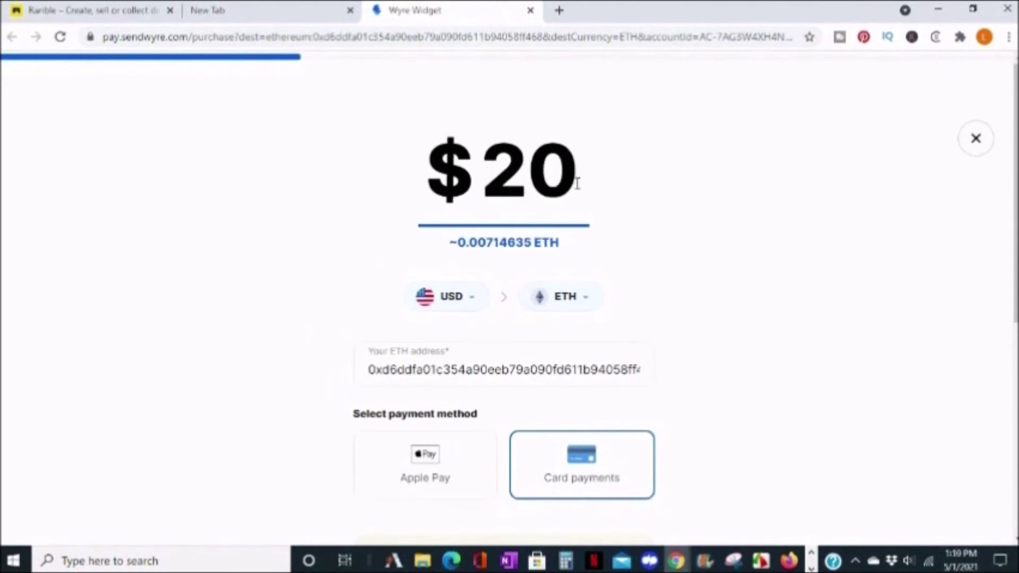
scroll(607, 329, "down", 3)
left_click(611, 325)
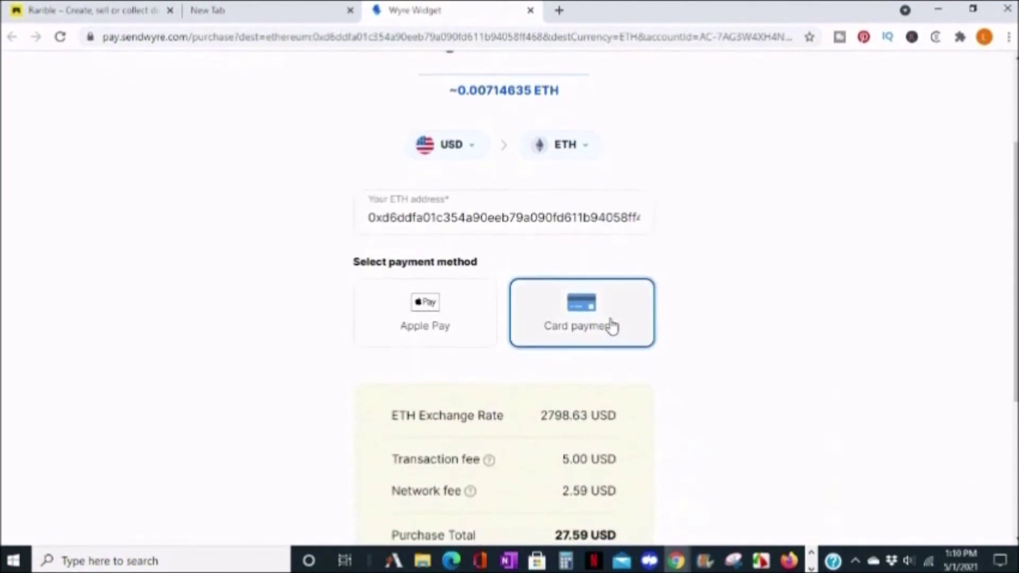
scroll(611, 326, "down", 3)
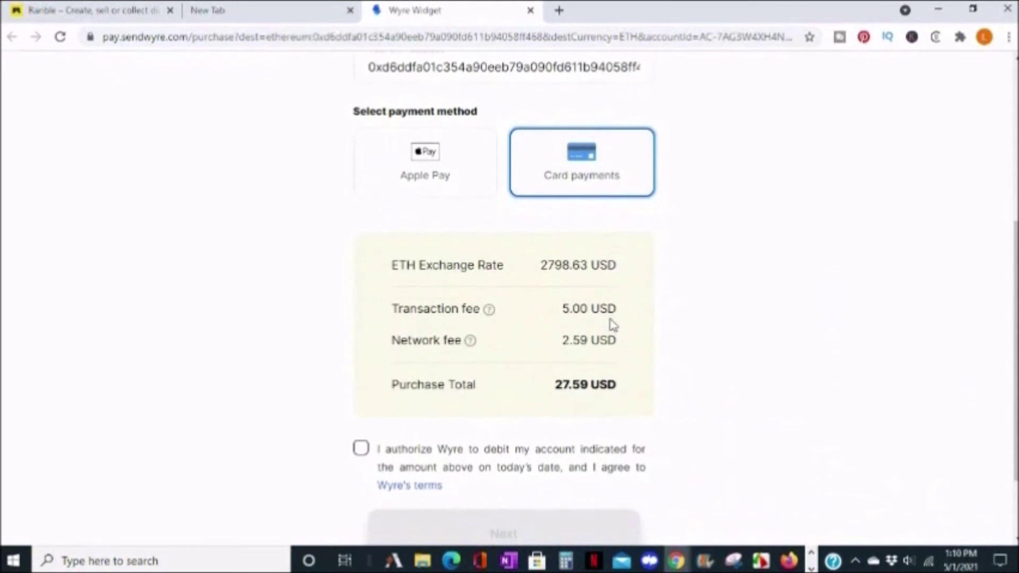
scroll(605, 375, "down", 2)
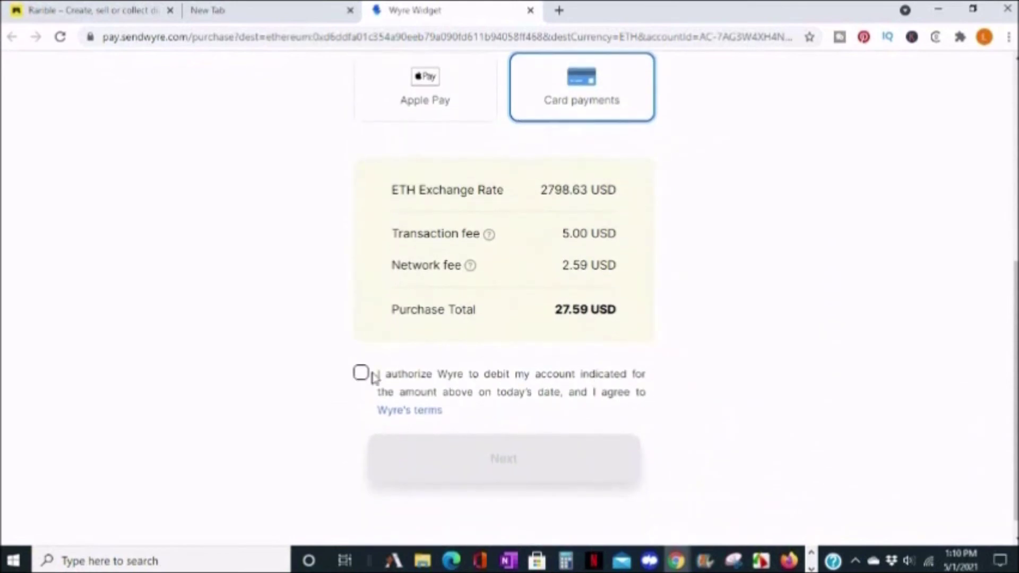
left_click(361, 373)
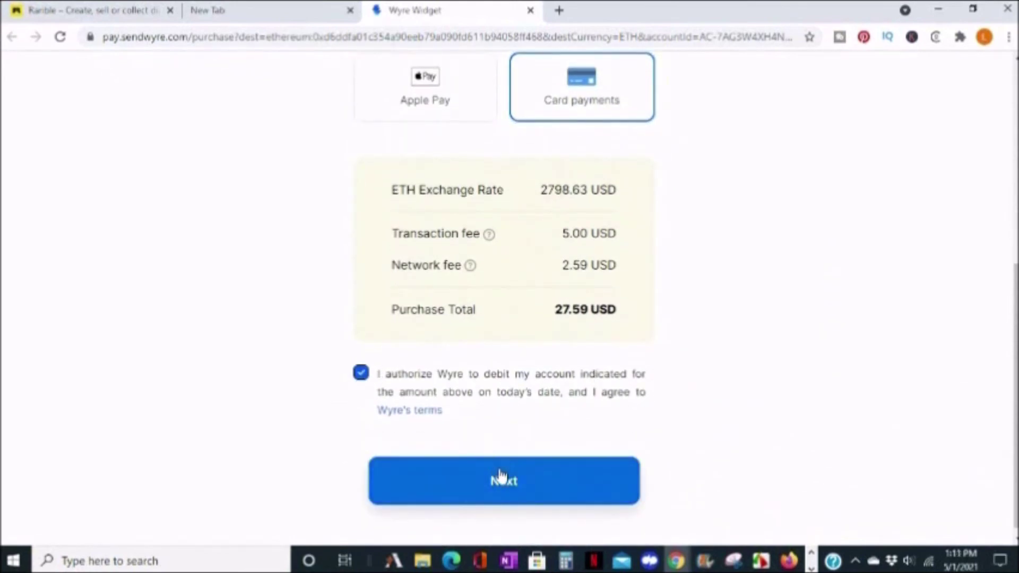
left_click(500, 476)
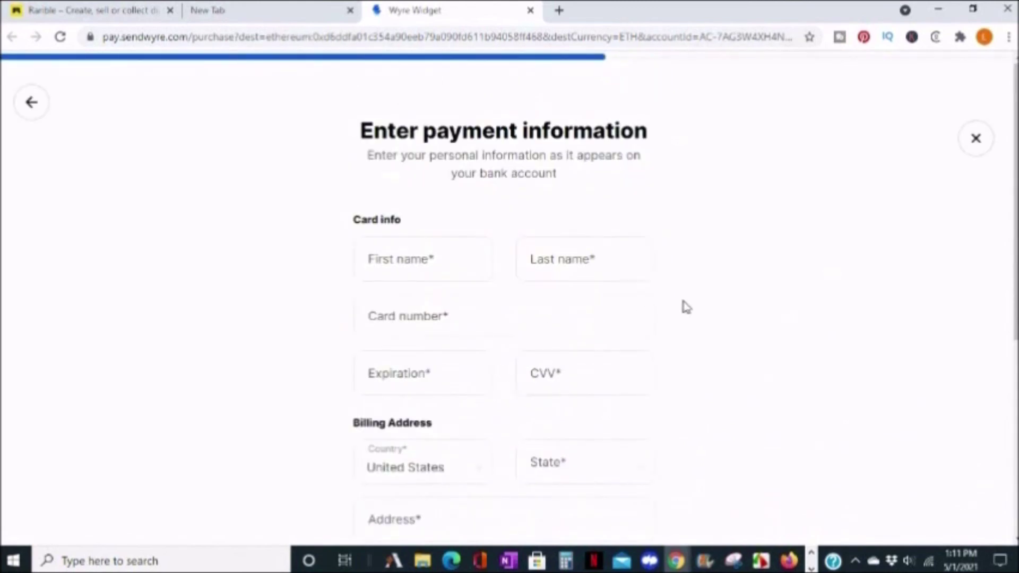
scroll(686, 307, "down", 6)
scroll(686, 307, "up", 6)
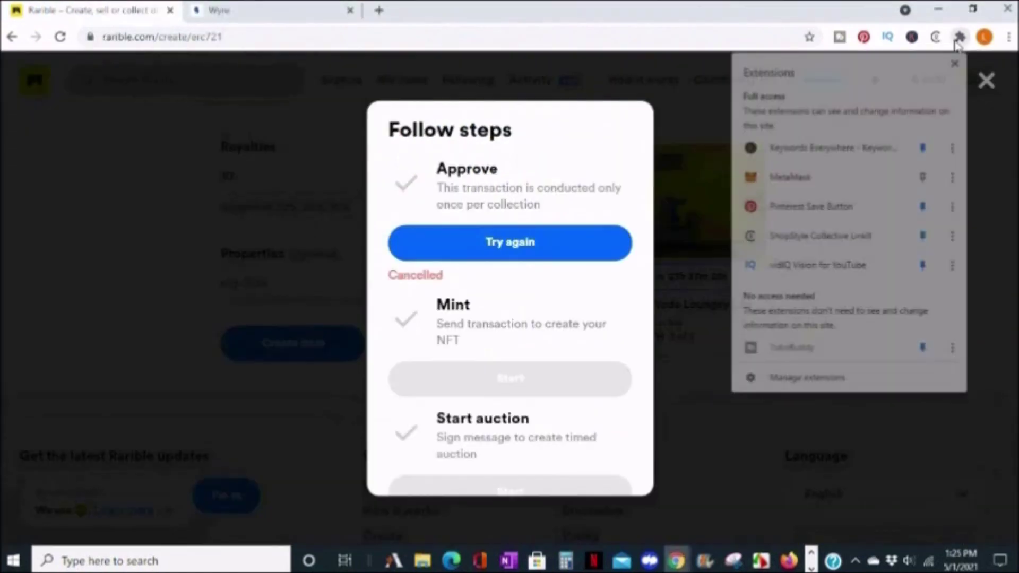
Check the new wallet balance, then retry and confirm the collection approval.
left_click(772, 176)
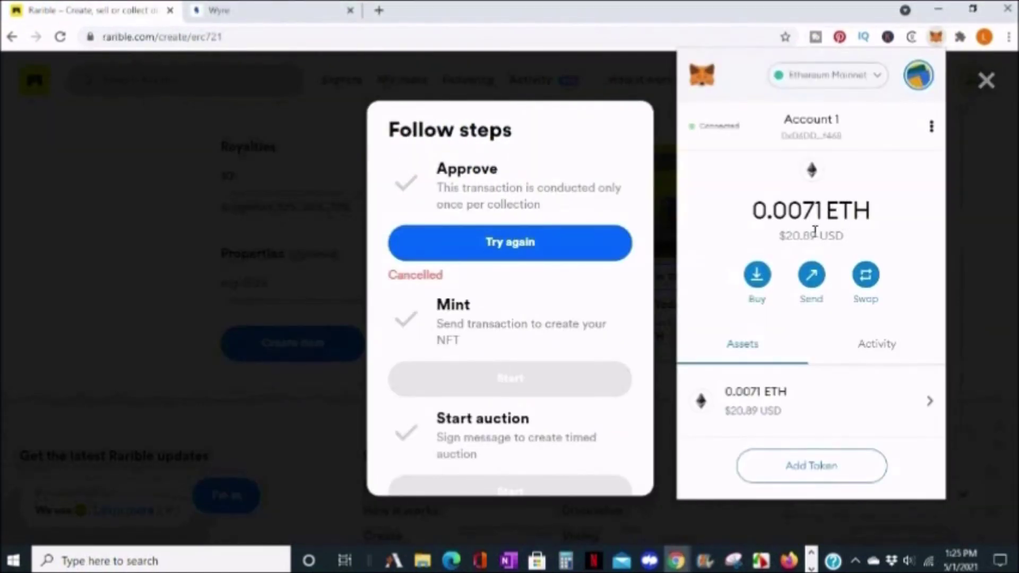
left_click(518, 256)
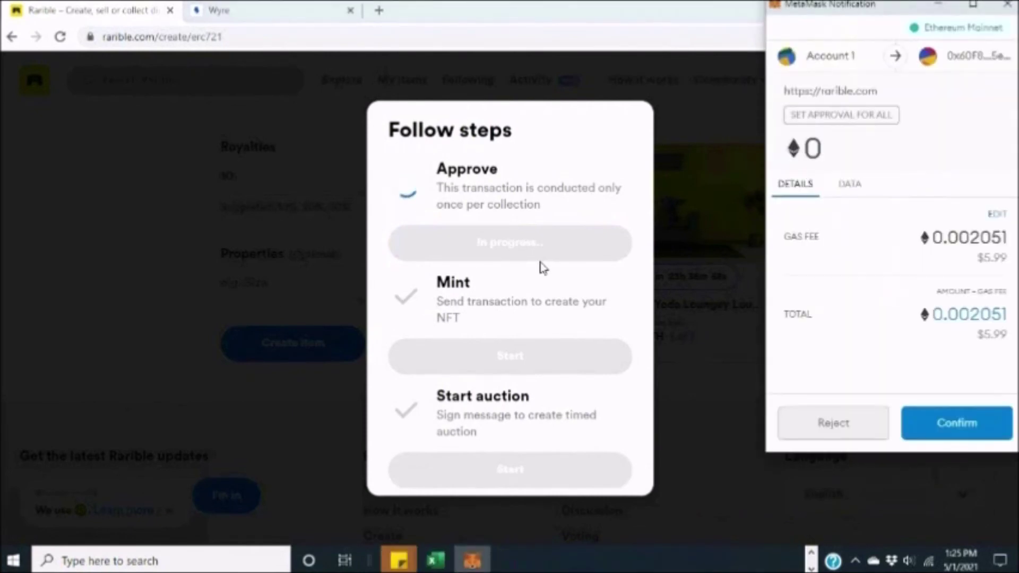
left_click(963, 433)
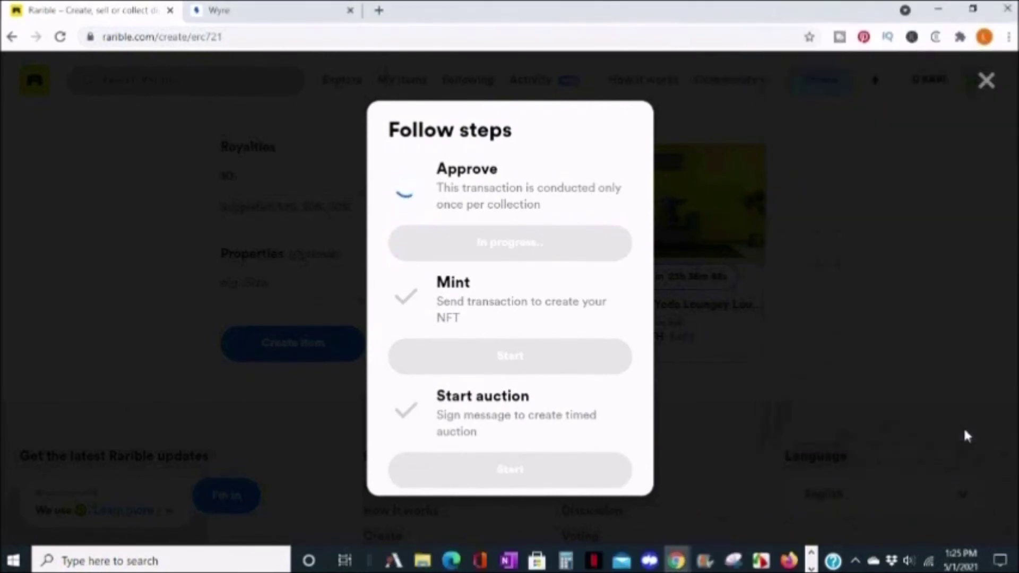
Mint the NFT and start its timed auction, confirming in MetaMask.
left_click(490, 363)
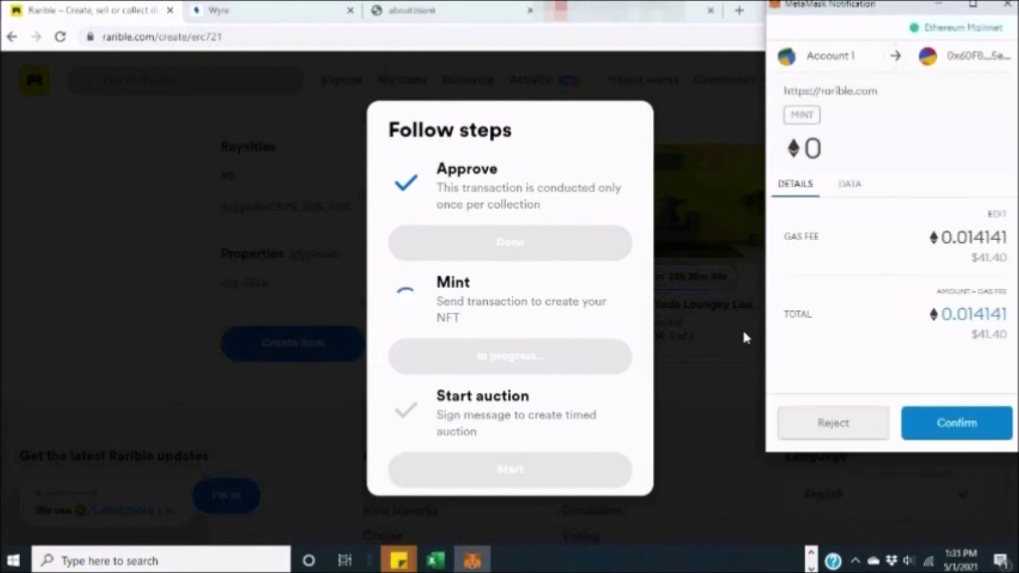
left_click(963, 427)
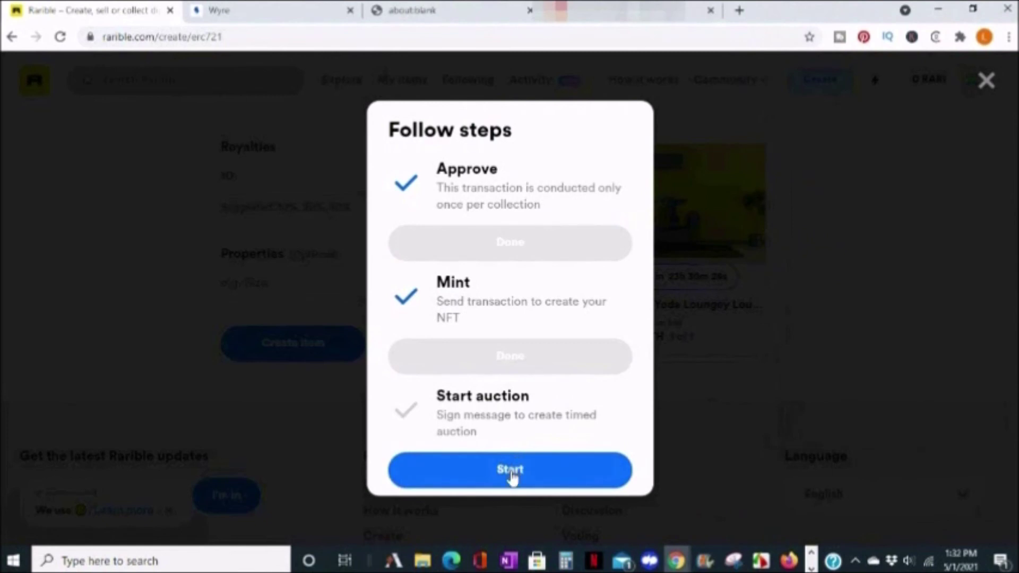
left_click(511, 474)
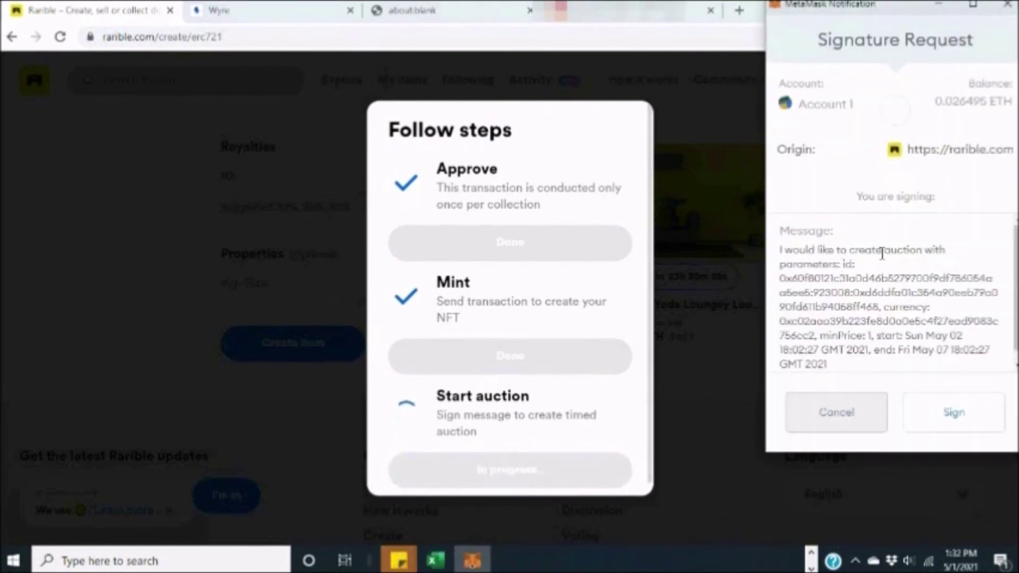
scroll(882, 275, "down", 1)
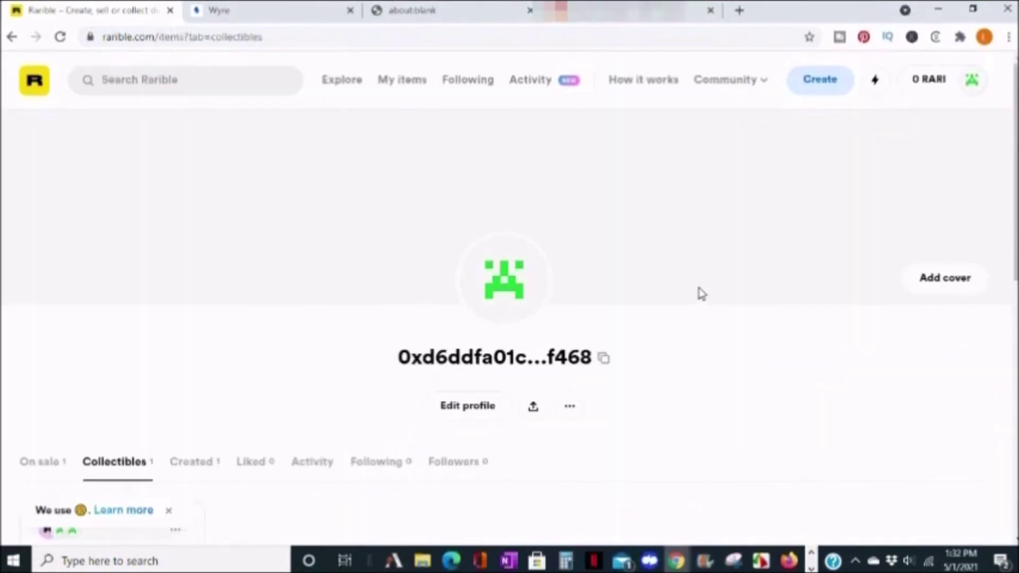
Scroll the Collectibles tab and open the Baby Yoda Loungey Lounging card.
scroll(702, 290, "down", 3)
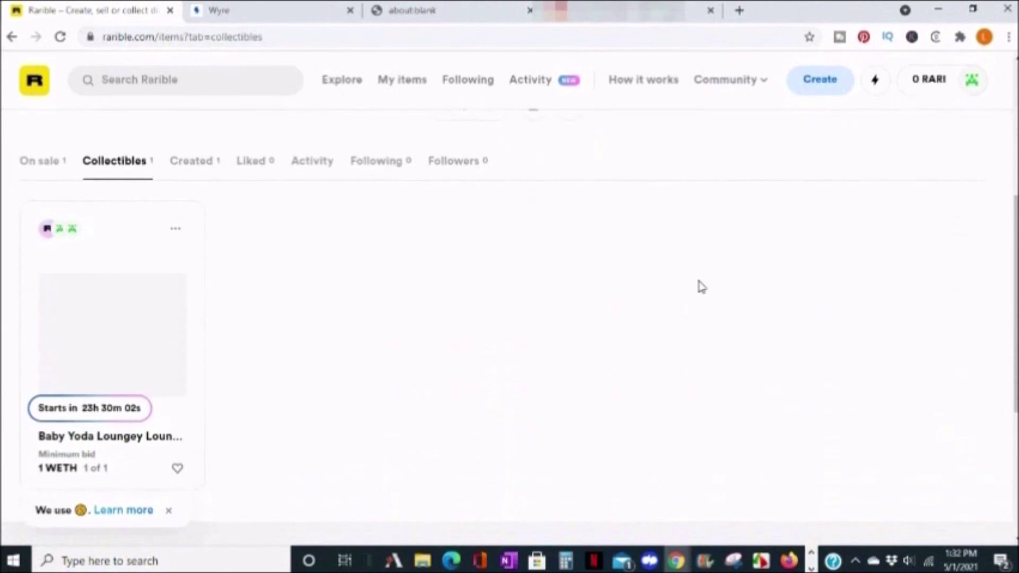
scroll(702, 286, "down", 2)
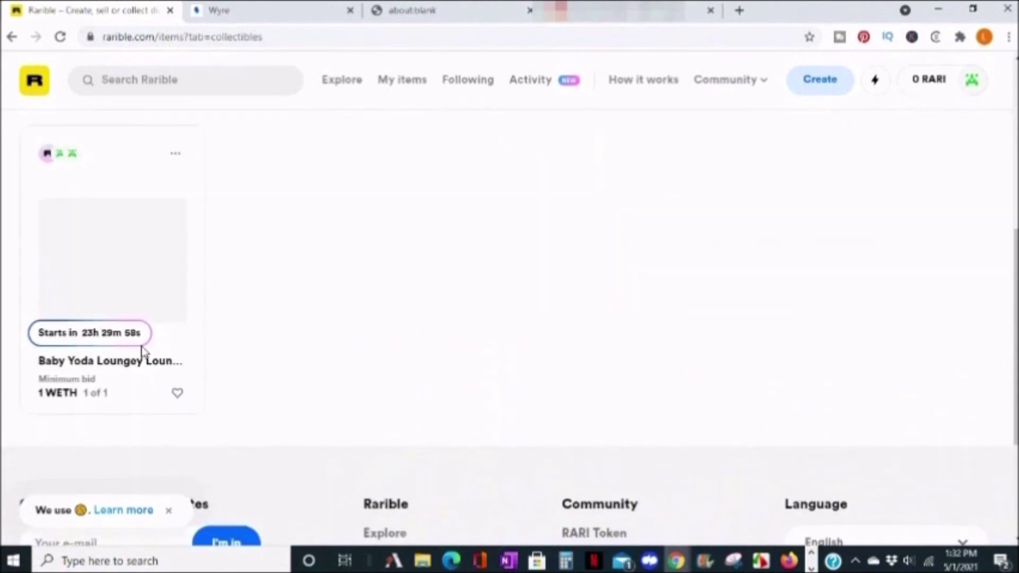
left_click(75, 268)
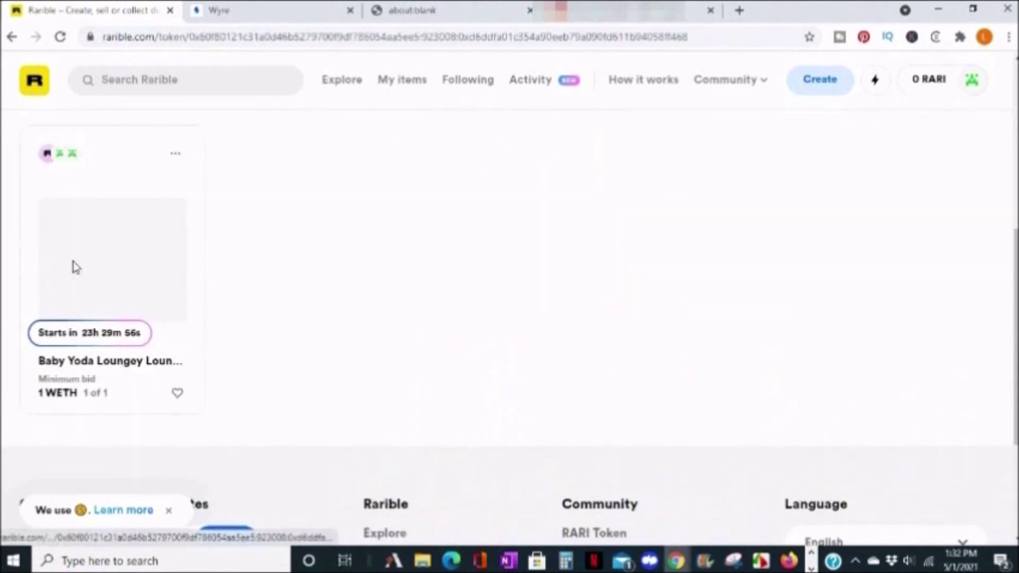